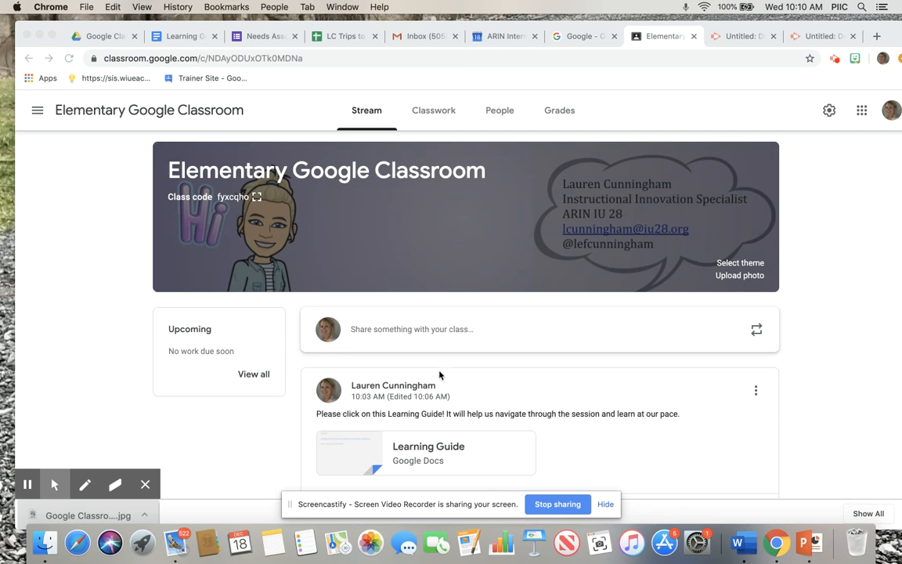
{"action": "left_click", "coordinate": [415, 335]}
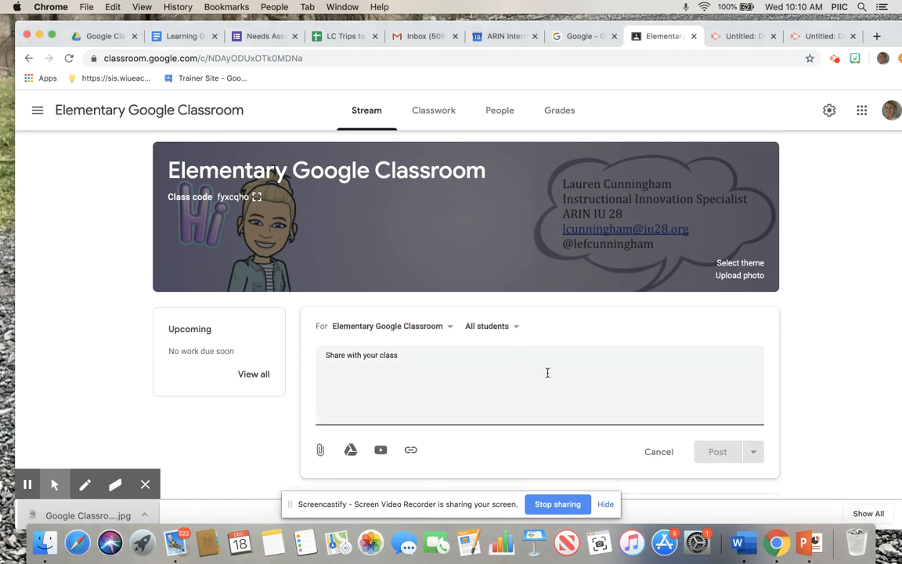
{"action": "left_click", "coordinate": [659, 451]}
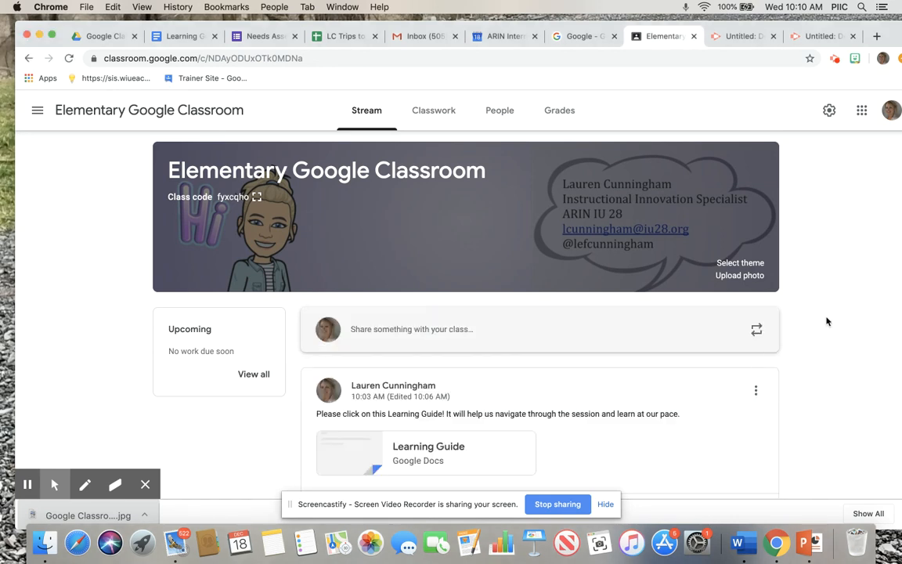
{"action": "scroll", "coordinate": [827, 320], "scroll_direction": "down", "scroll_amount": 1}
{"action": "scroll", "coordinate": [827, 320], "scroll_direction": "up", "scroll_amount": 1}
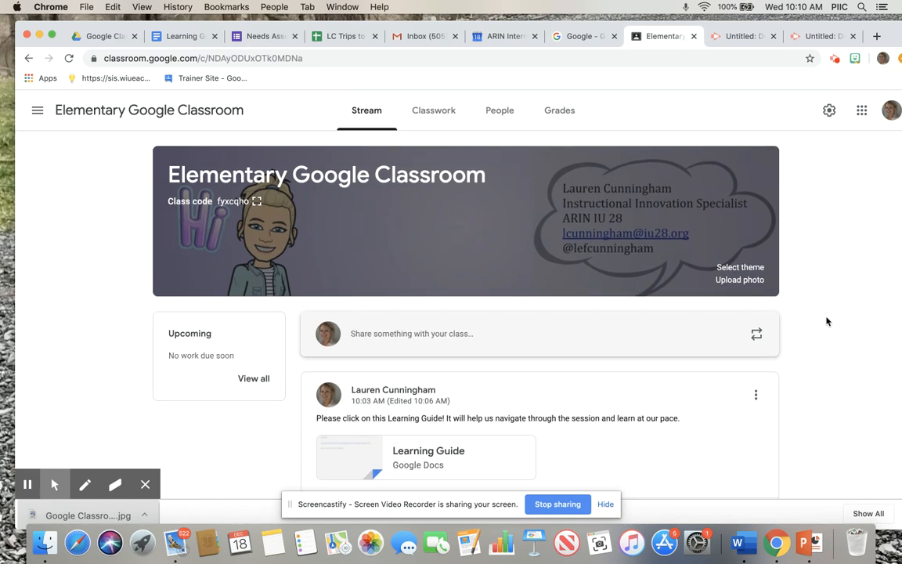
Open the Classwork page of the Elementary Google Classroom class
{"action": "left_click", "coordinate": [438, 112]}
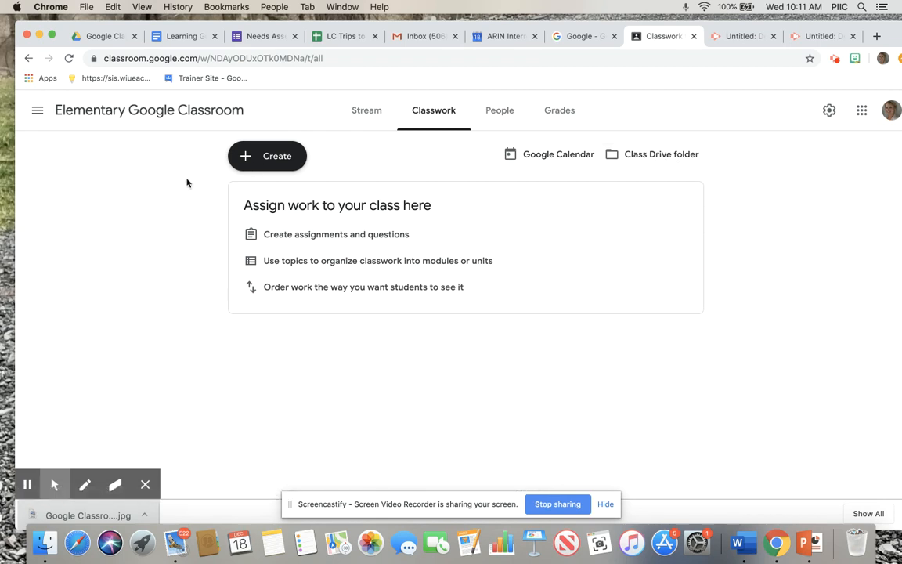
Create a question titled "kkajf" for all students and close it as a draft without asking it
{"action": "left_click", "coordinate": [265, 162]}
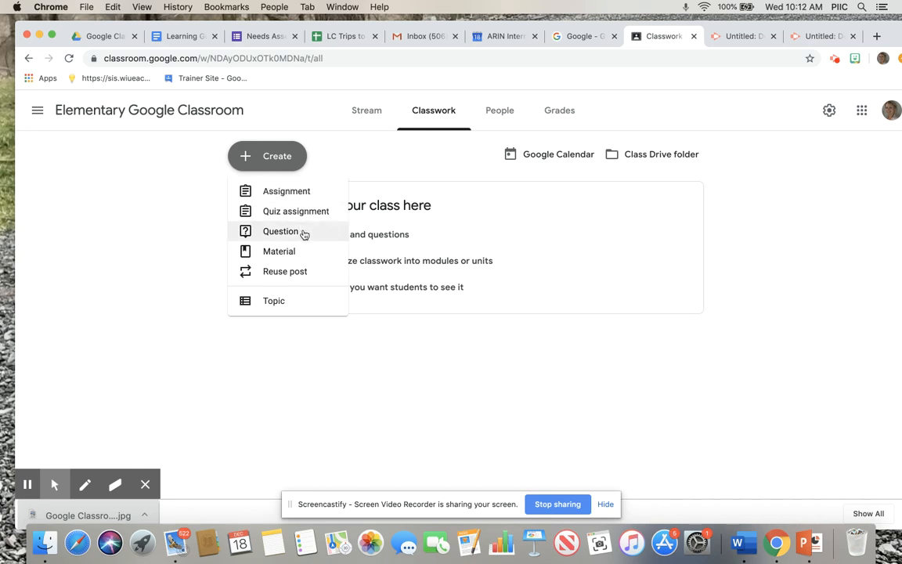
{"action": "left_click", "coordinate": [304, 234]}
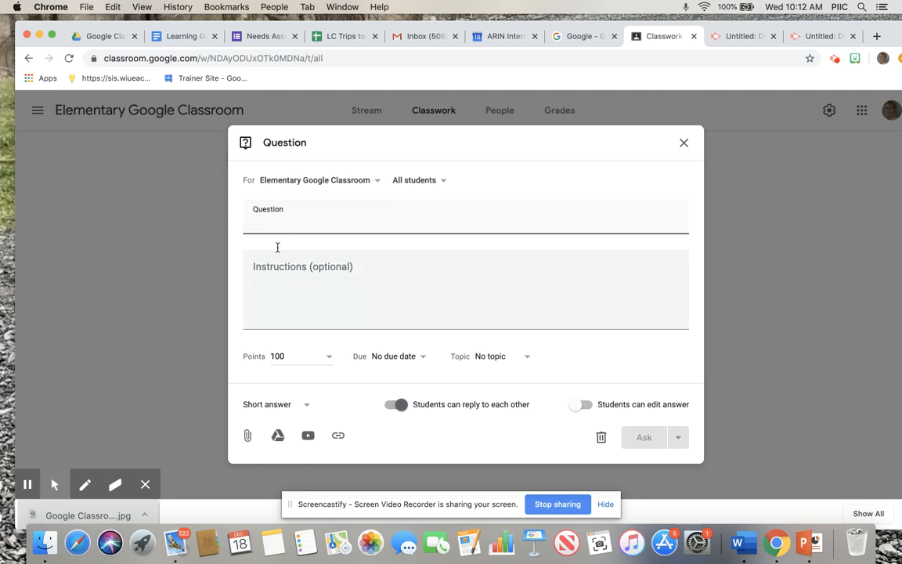
{"action": "type", "text": "kkajf"}
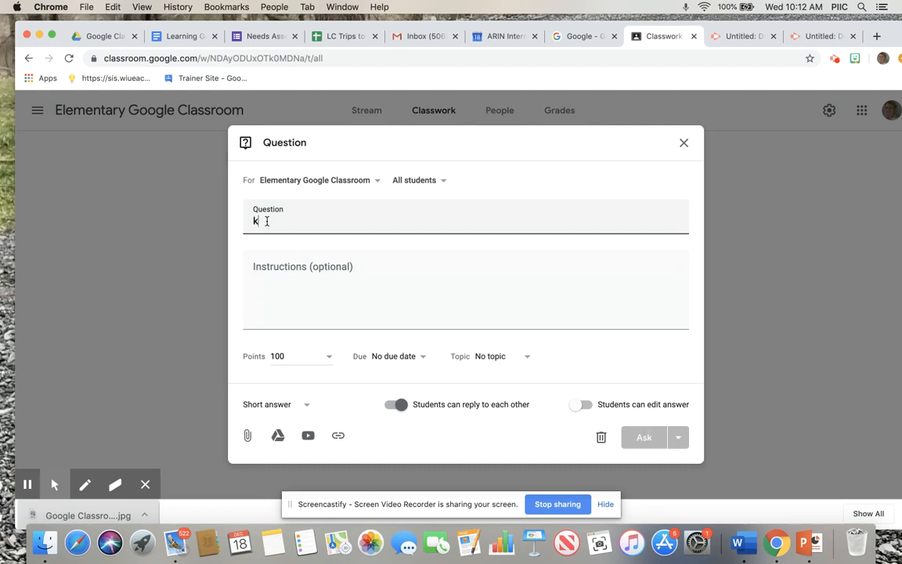
{"action": "left_click", "coordinate": [299, 356]}
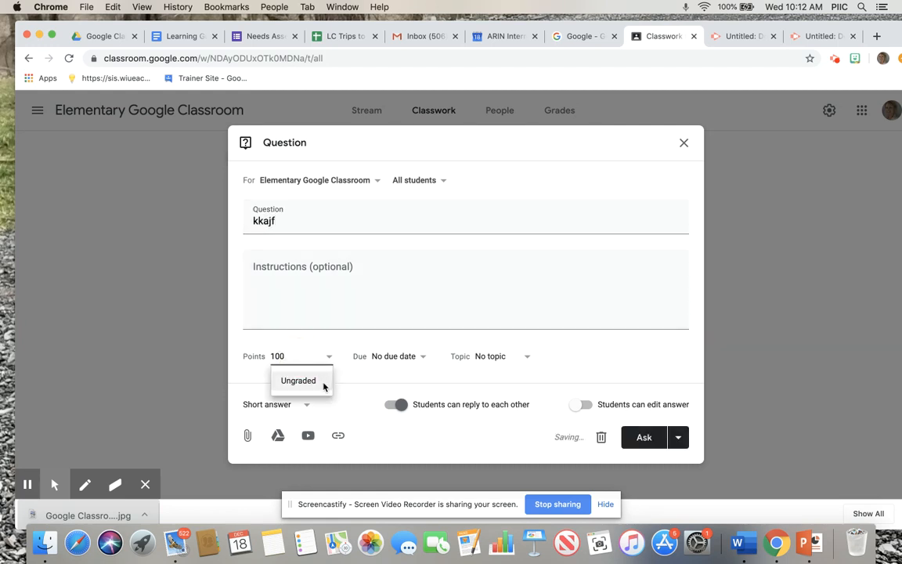
{"action": "left_click", "coordinate": [386, 332]}
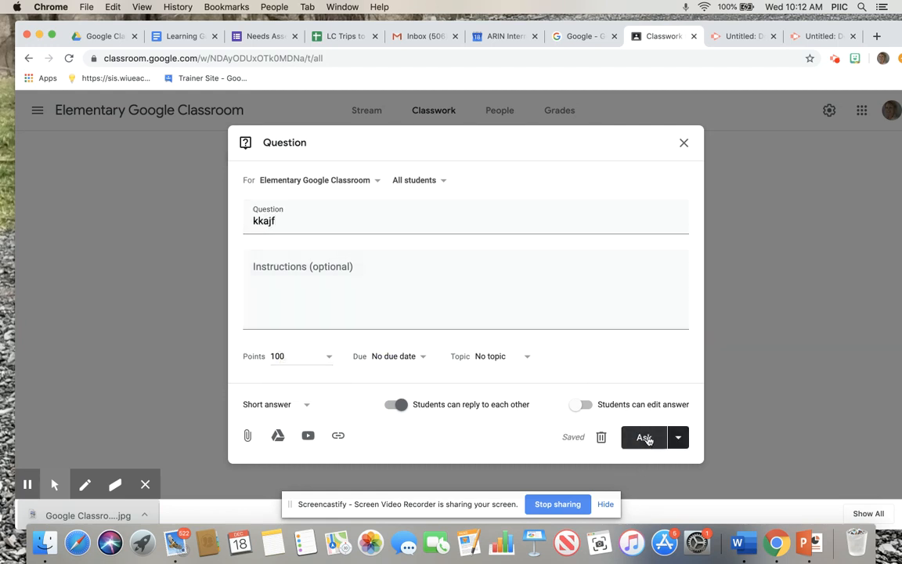
{"action": "left_click", "coordinate": [682, 143]}
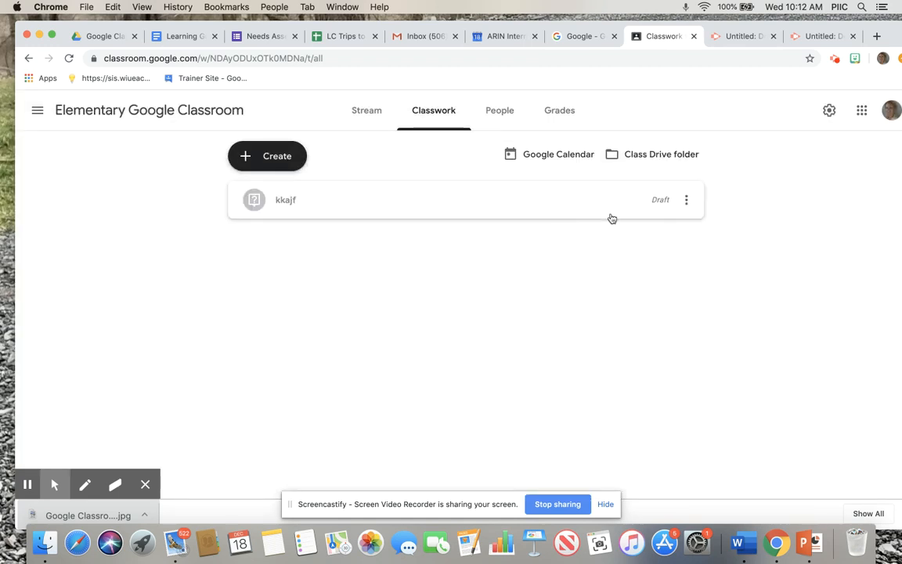
Delete the draft question "kkajf" from the classwork list
{"action": "left_click", "coordinate": [692, 201]}
{"action": "left_click", "coordinate": [665, 245]}
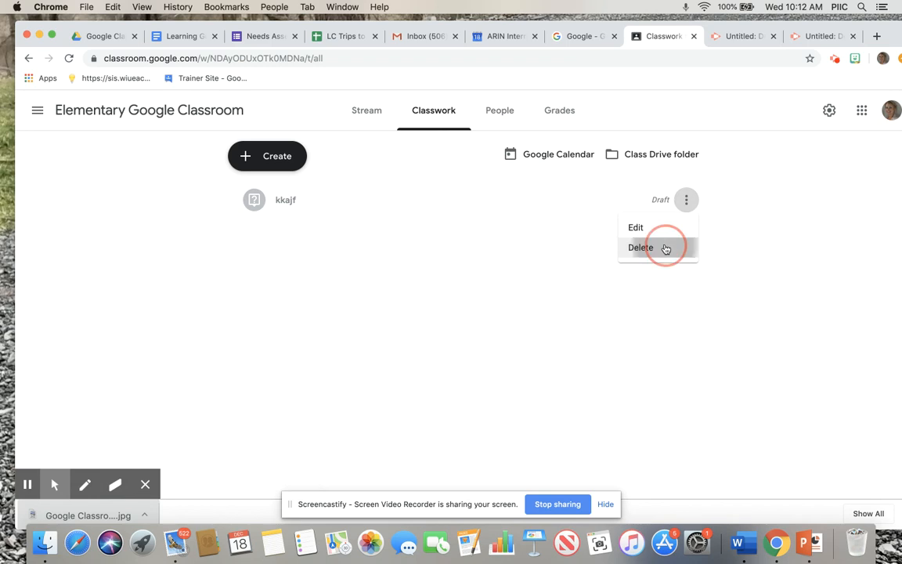
{"action": "left_click", "coordinate": [515, 323]}
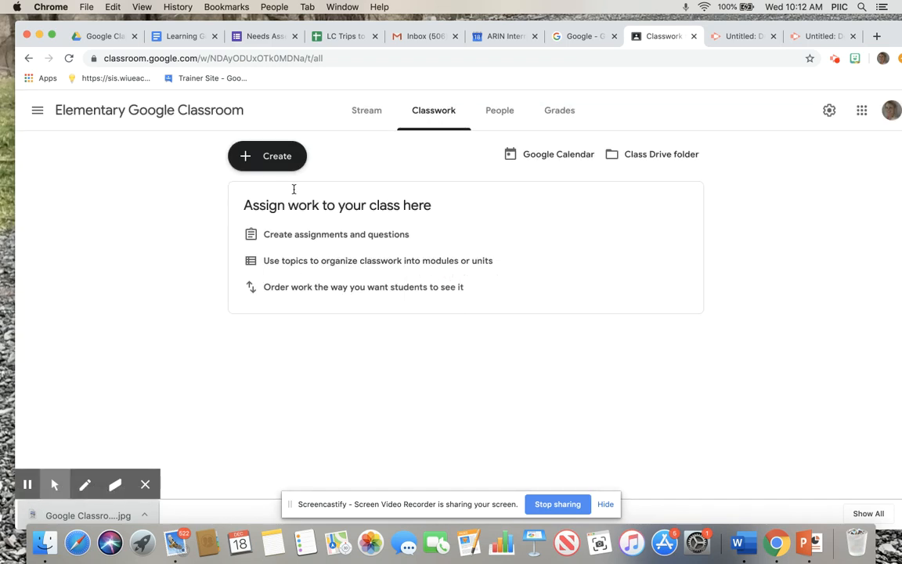
Create a new assignment with the title "Parts of Speech"
{"action": "left_click", "coordinate": [280, 166]}
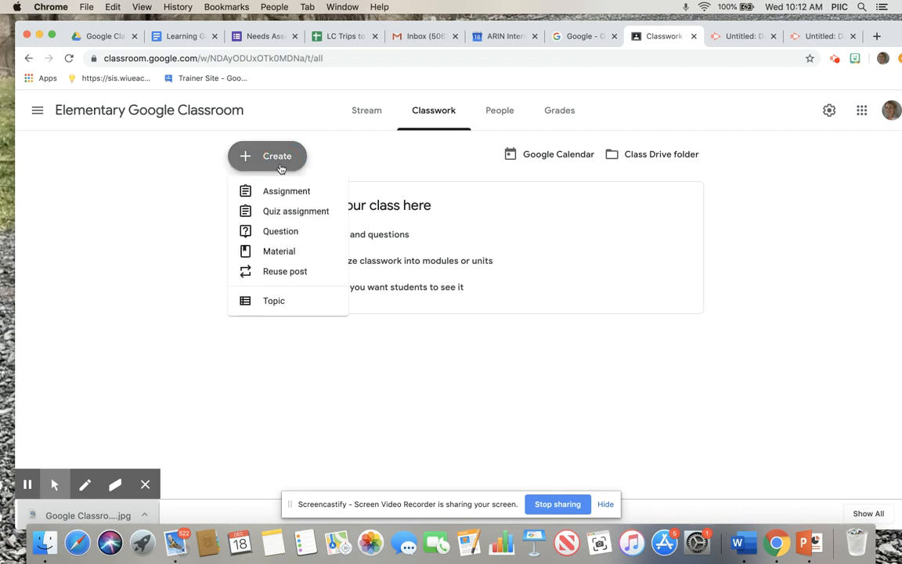
{"action": "left_click", "coordinate": [286, 192]}
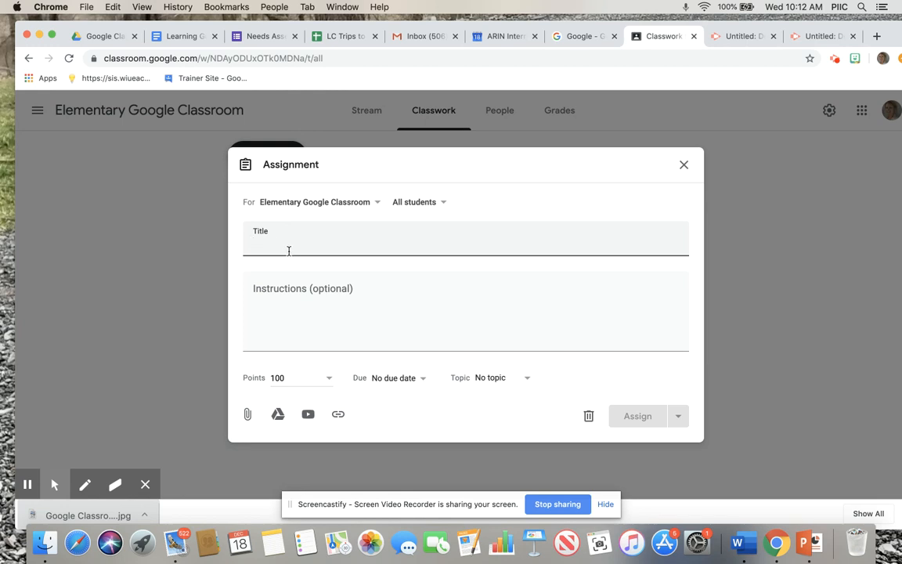
{"action": "type", "text": "Parts of S"}
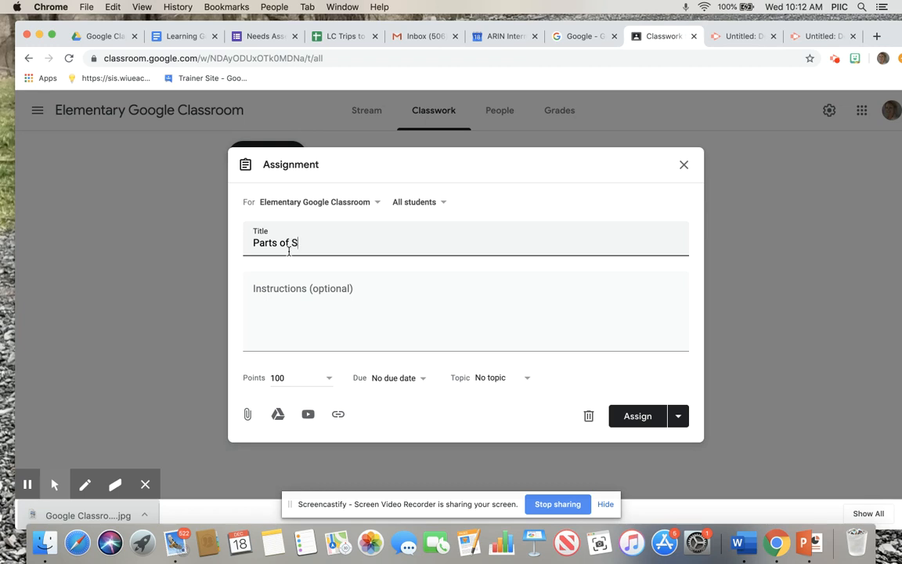
{"action": "type", "text": "peech"}
Enter the assignment instructions "Please access the attached document and complete the work as directed."
{"action": "left_click", "coordinate": [286, 292]}
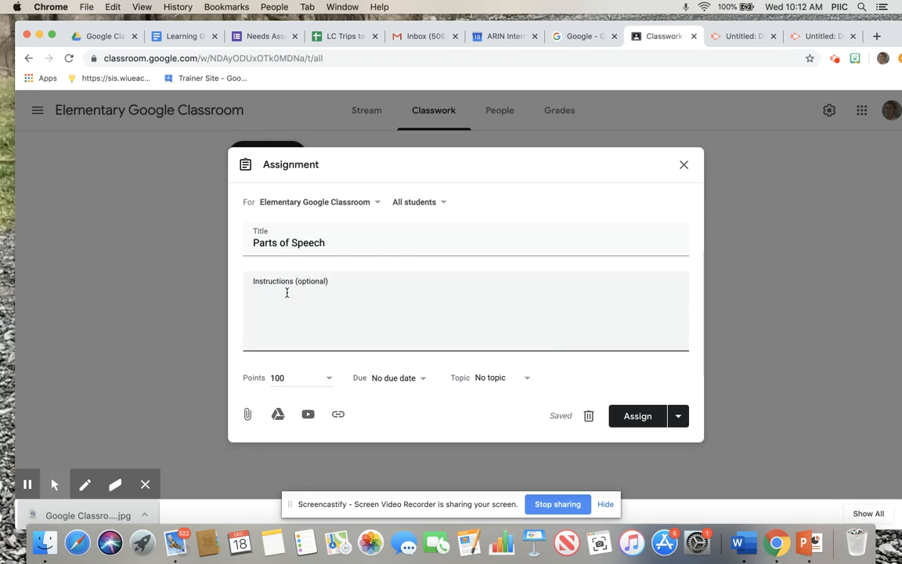
{"action": "type", "text": "Please access the "}
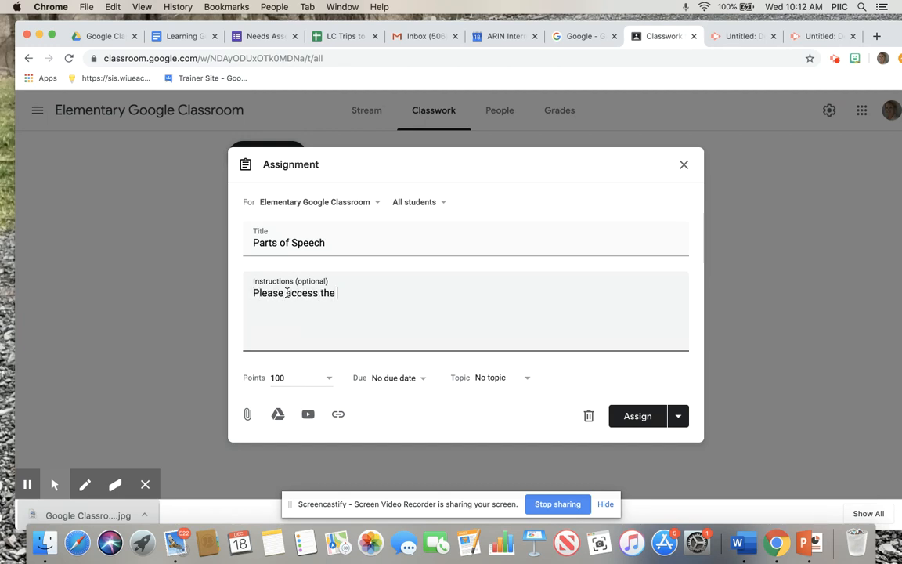
{"action": "type", "text": "attached document and c"}
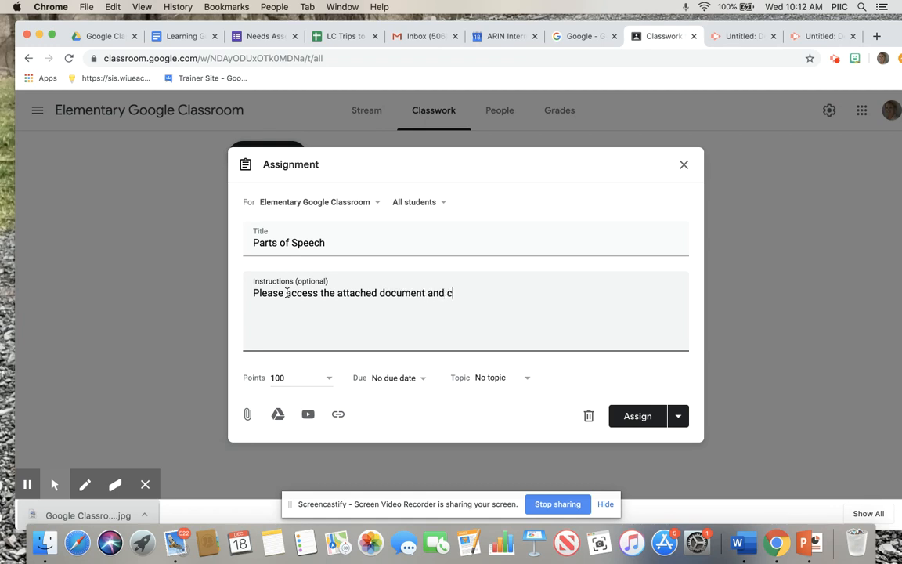
{"action": "type", "text": "omplete the work as"}
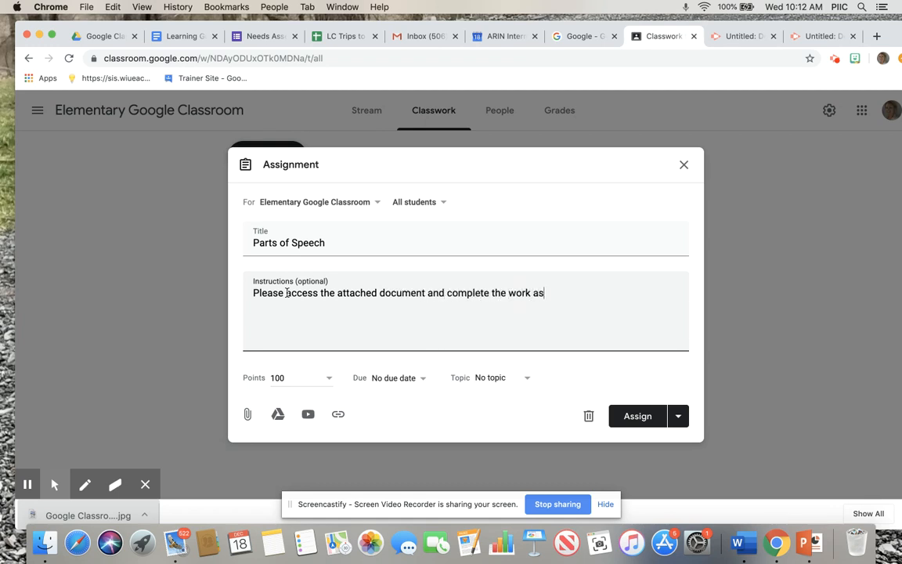
{"action": "type", "text": " directed."}
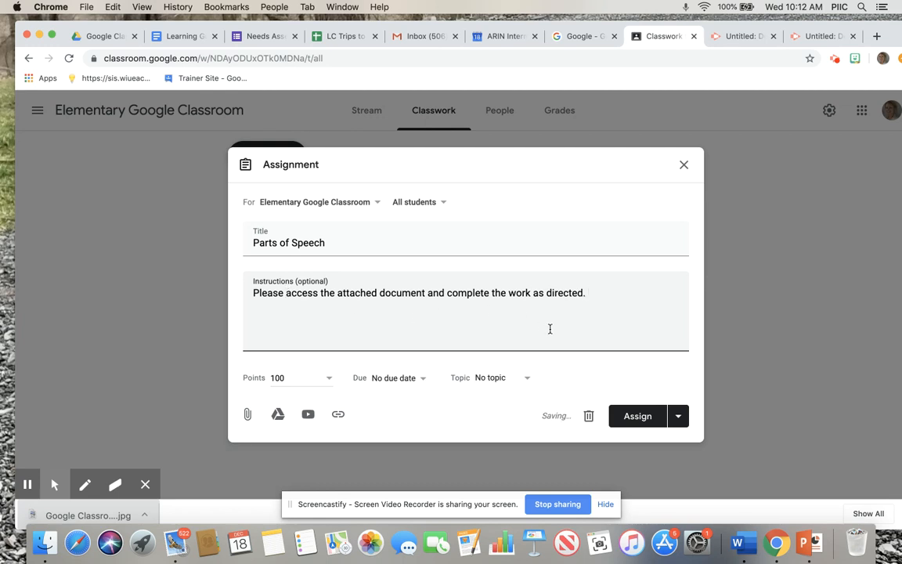
Set the assignment's value to 15 points and its due date to Dec 20, 2019, without a time
{"action": "left_click", "coordinate": [300, 380]}
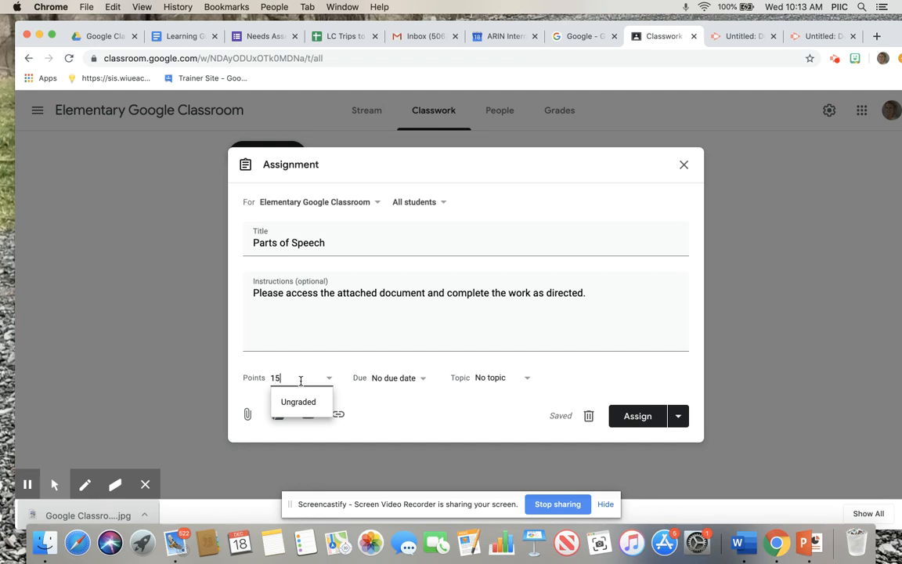
{"action": "left_click", "coordinate": [366, 367]}
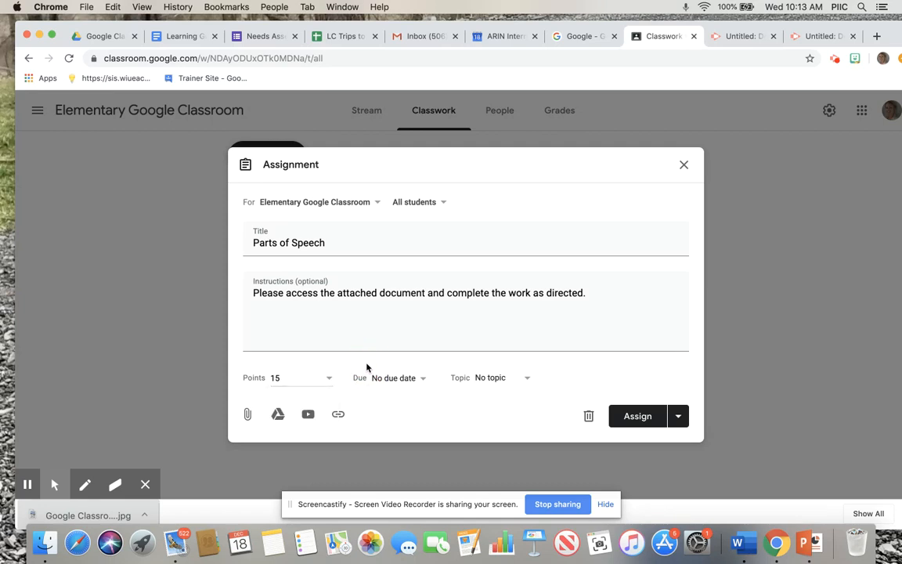
{"action": "left_click", "coordinate": [402, 379]}
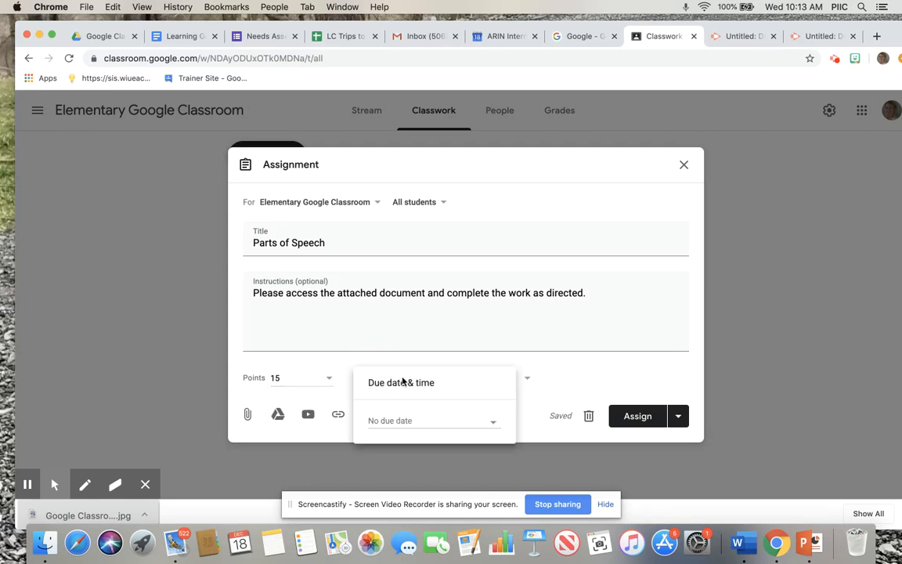
{"action": "left_click", "coordinate": [422, 420]}
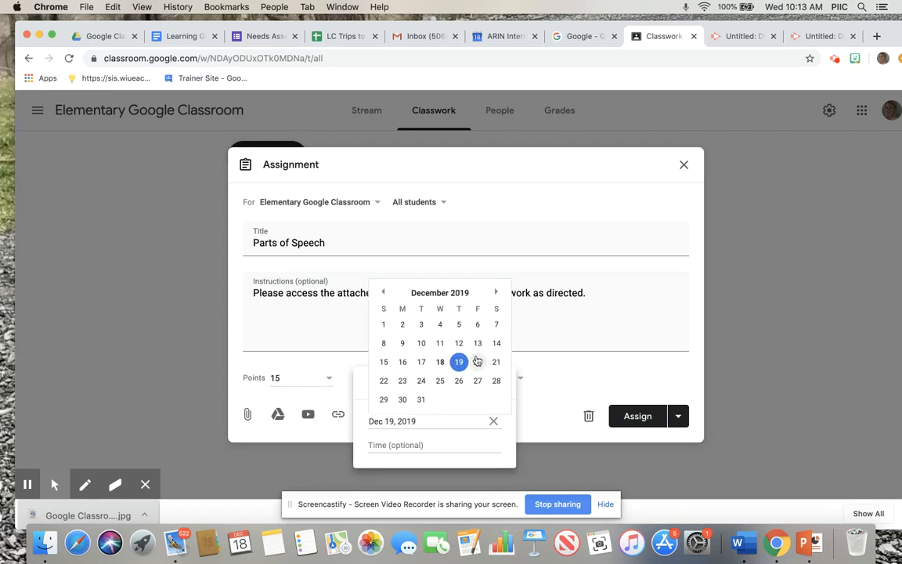
{"action": "left_click", "coordinate": [478, 362]}
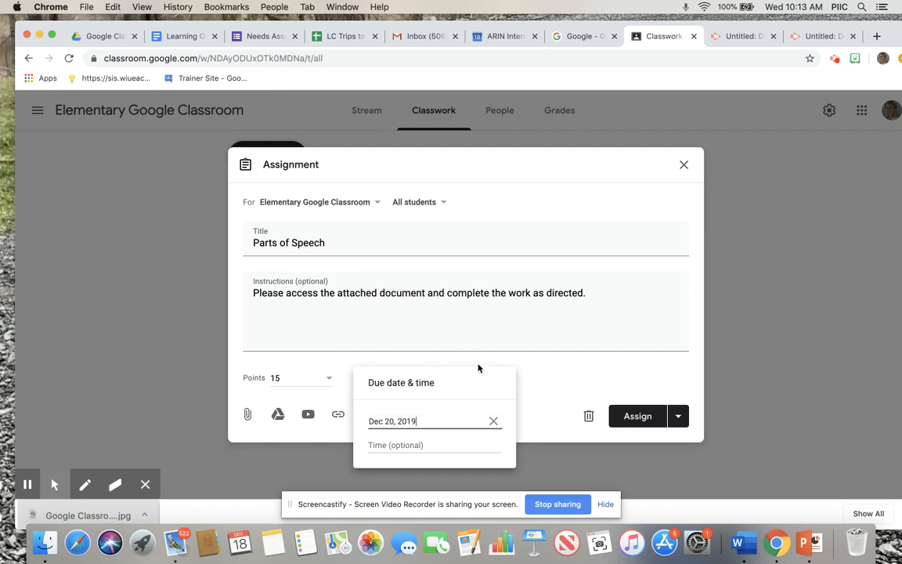
{"action": "left_click", "coordinate": [533, 358]}
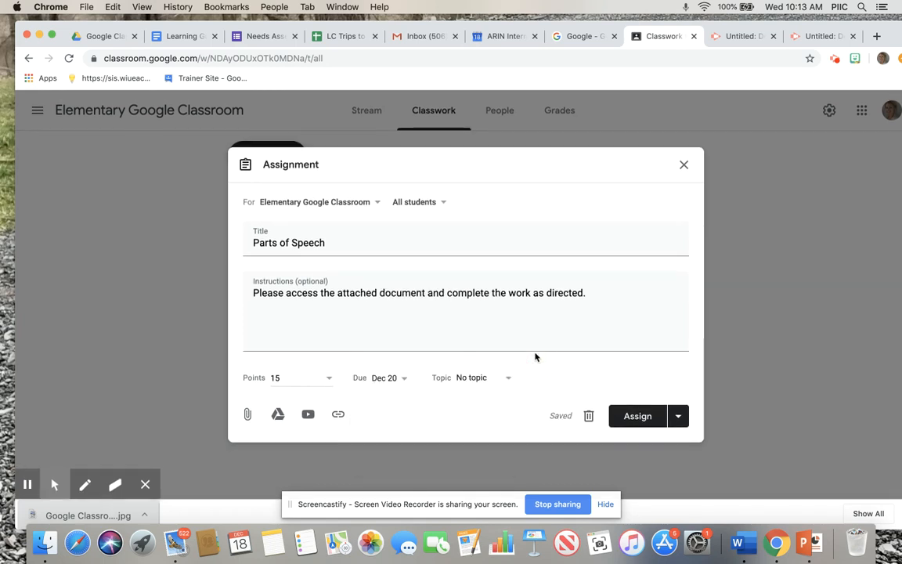
Create a new topic named "Parts of Speech" for the assignment
{"action": "left_click", "coordinate": [480, 382]}
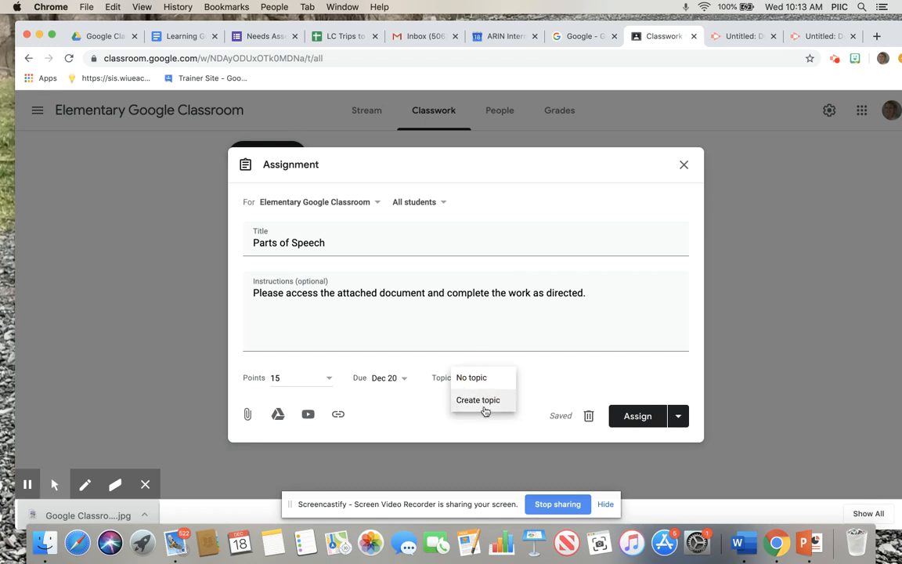
{"action": "left_click", "coordinate": [479, 400]}
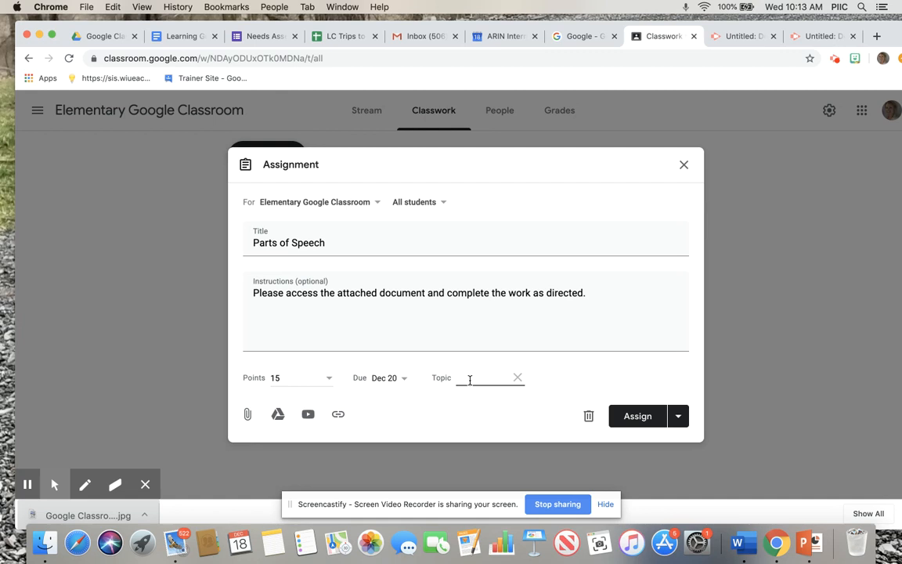
{"action": "type", "text": "Writing Instruction"}
{"action": "key", "text": "BackSpace"}
{"action": "key", "text": "BackSpace"}
{"action": "key", "text": "BackSpace"}
{"action": "key", "text": "BackSpace"}
{"action": "key", "text": "BackSpace"}
{"action": "key", "text": "BackSpace"}
{"action": "key", "text": "BackSpace"}
{"action": "key", "text": "BackSpace"}
{"action": "left_click", "coordinate": [554, 386]}
{"action": "left_click", "coordinate": [485, 378]}
{"action": "key", "text": "BackSpace"}
{"action": "key", "text": "BackSpace"}
{"action": "key", "text": "BackSpace"}
{"action": "key", "text": "BackSpace"}
{"action": "key", "text": "BackSpace"}
{"action": "key", "text": "BackSpace"}
{"action": "type", "text": "Parts of Speech"}
Extend the assignment's title to "Parts of Speech Activity #1"
{"action": "left_click", "coordinate": [374, 241]}
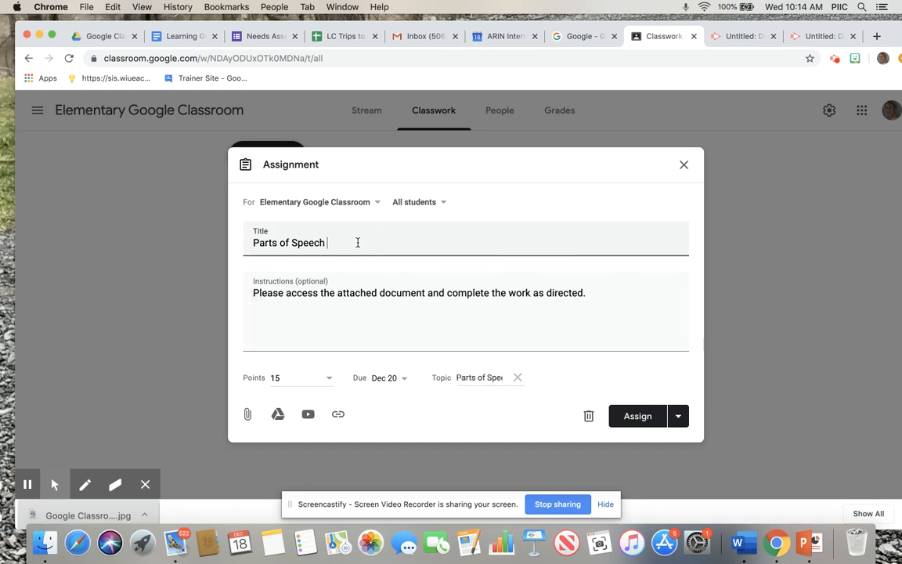
{"action": "type", "text": "Activity #1"}
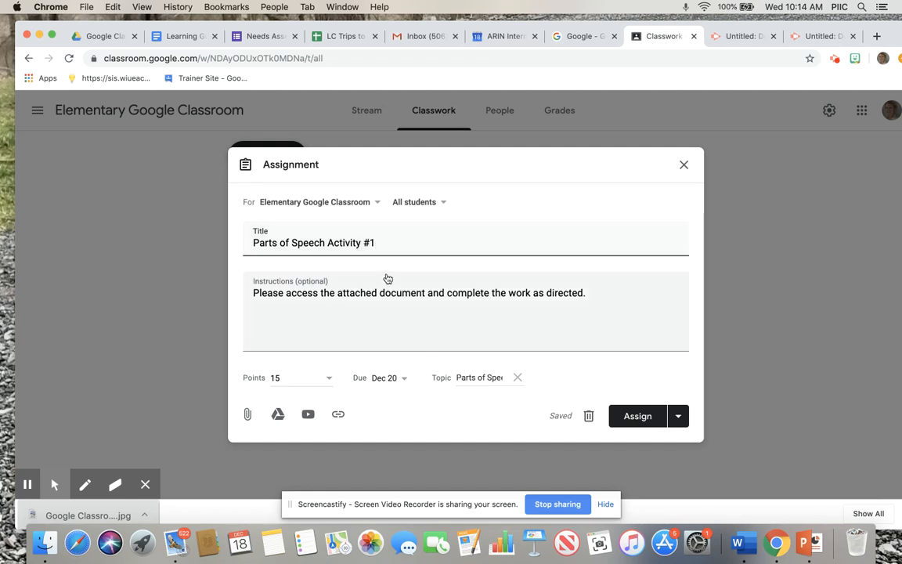
Attach the "Parts of Speech" Google Docs file from the recent Google Drive files to the assignment
{"action": "left_click", "coordinate": [278, 414]}
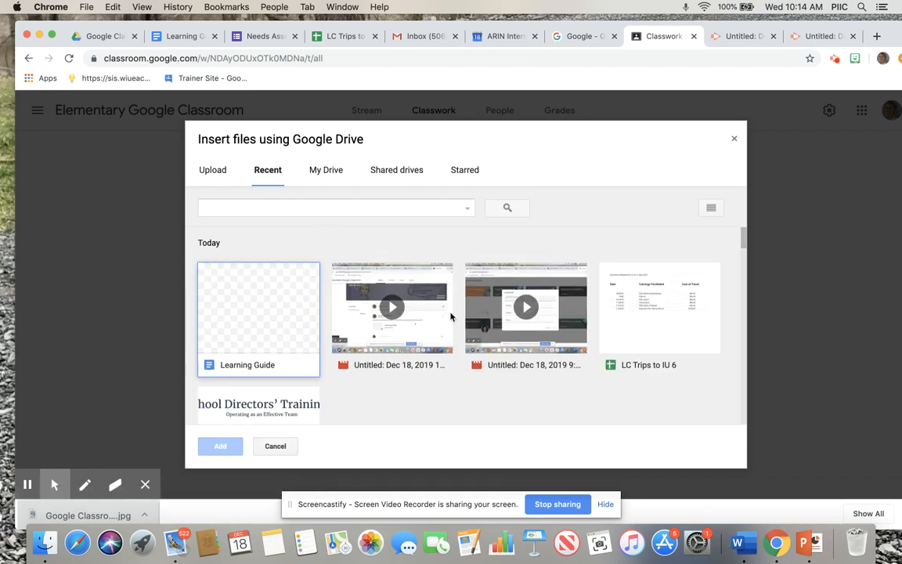
{"action": "scroll", "coordinate": [450, 317], "scroll_direction": "down", "scroll_amount": 5}
{"action": "scroll", "coordinate": [450, 316], "scroll_direction": "down", "scroll_amount": 3}
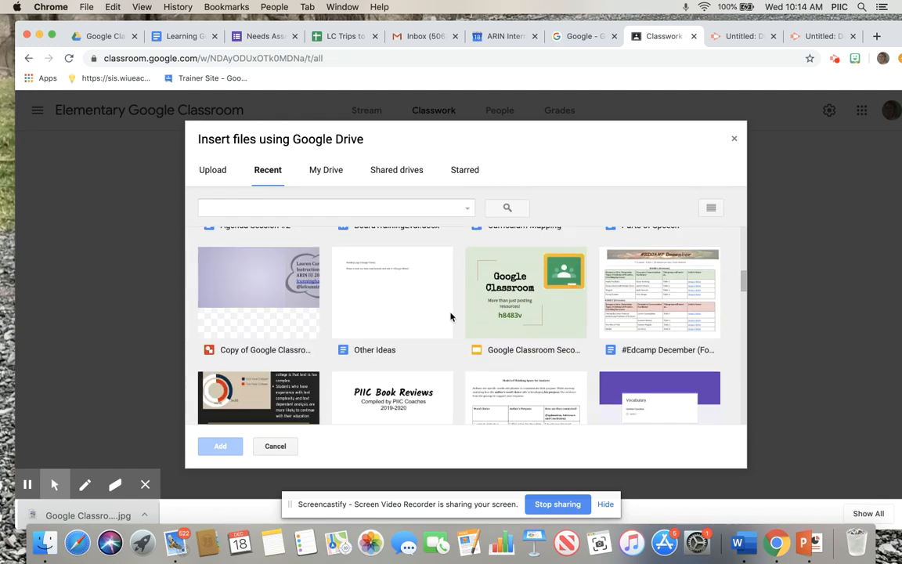
{"action": "scroll", "coordinate": [450, 316], "scroll_direction": "up", "scroll_amount": 2}
{"action": "left_click", "coordinate": [655, 268]}
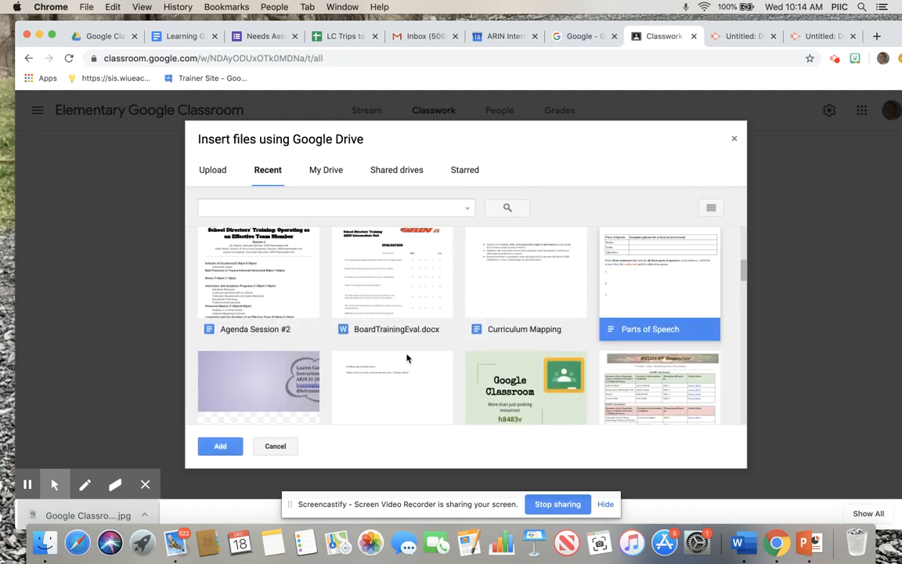
{"action": "left_click", "coordinate": [220, 446]}
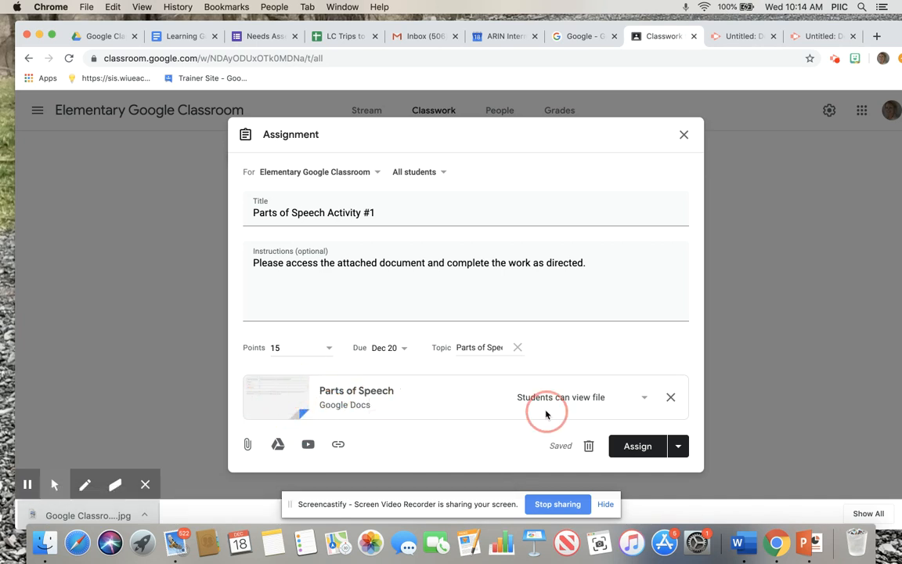
Set the attached Parts of Speech document to make a copy for each student
{"action": "left_click", "coordinate": [591, 400]}
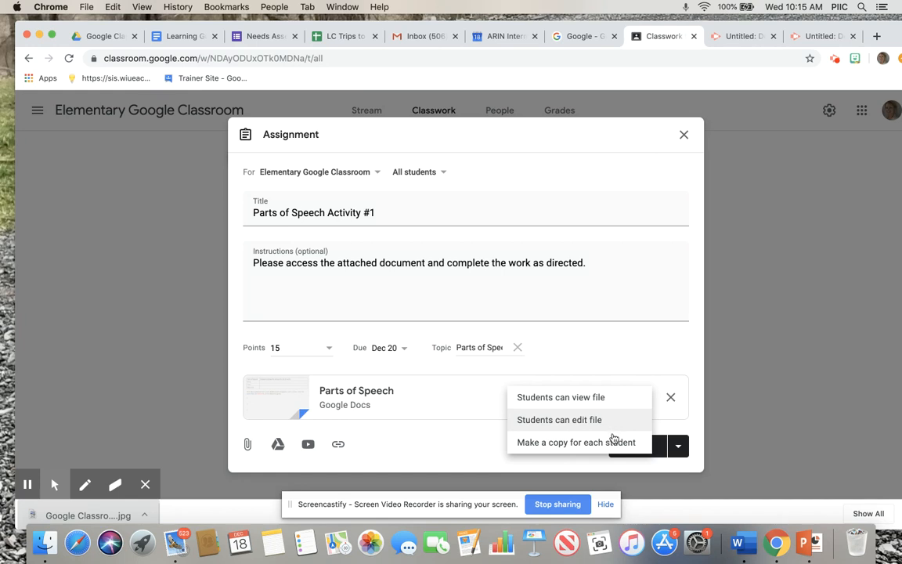
{"action": "left_click", "coordinate": [545, 443]}
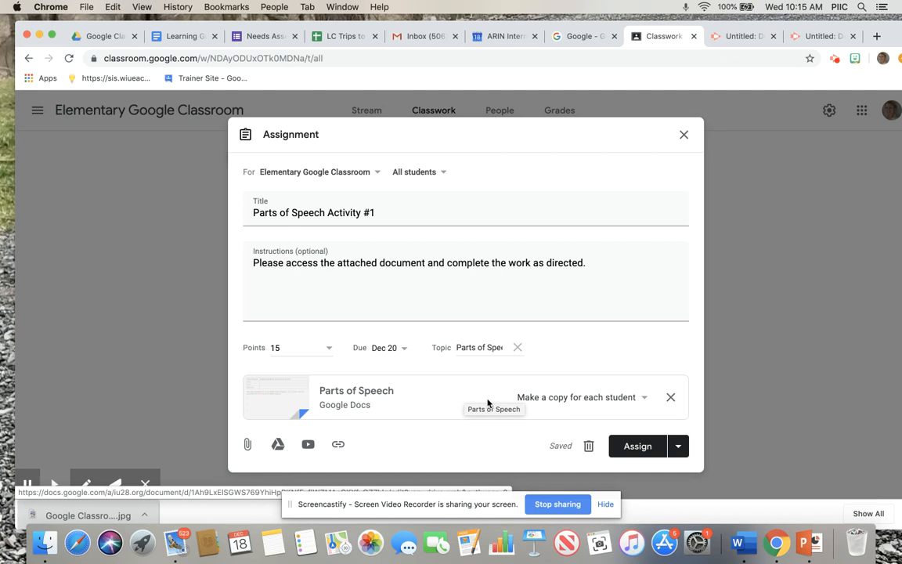
{"action": "left_click", "coordinate": [678, 446]}
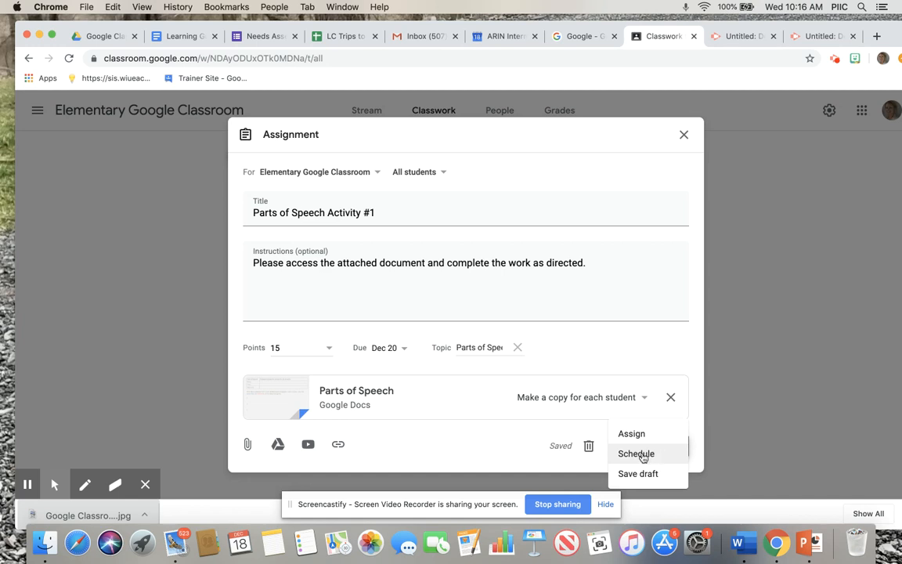
{"action": "left_click", "coordinate": [640, 454]}
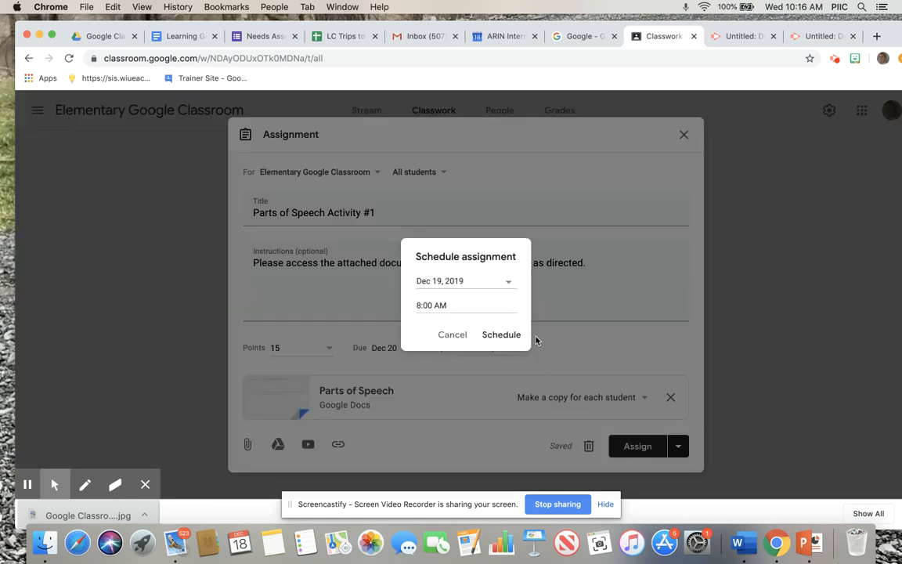
{"action": "left_click", "coordinate": [506, 285]}
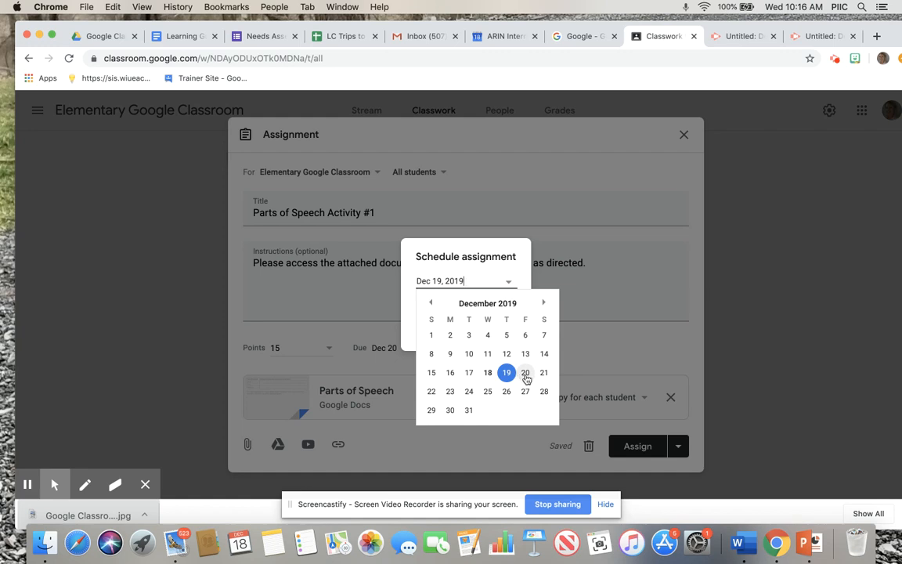
{"action": "left_click", "coordinate": [526, 374]}
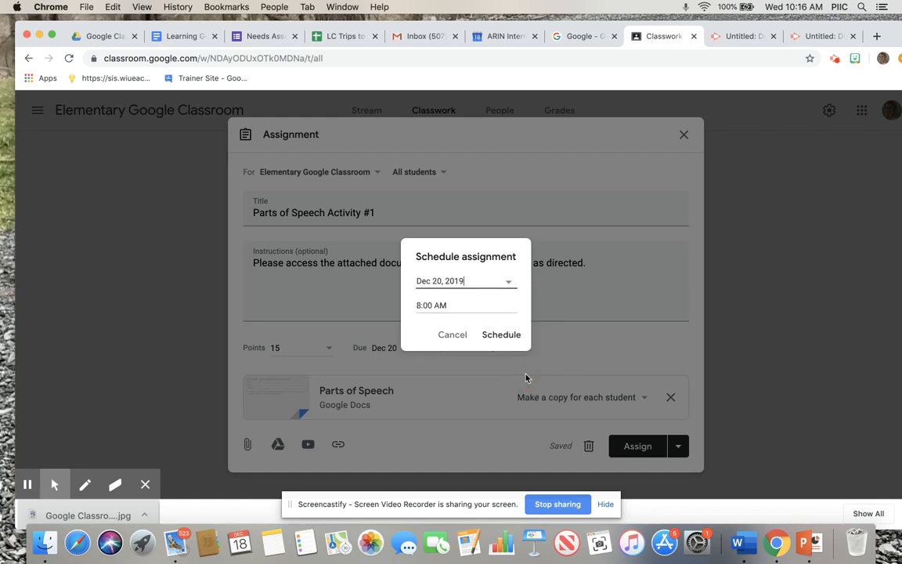
{"action": "left_click", "coordinate": [452, 303]}
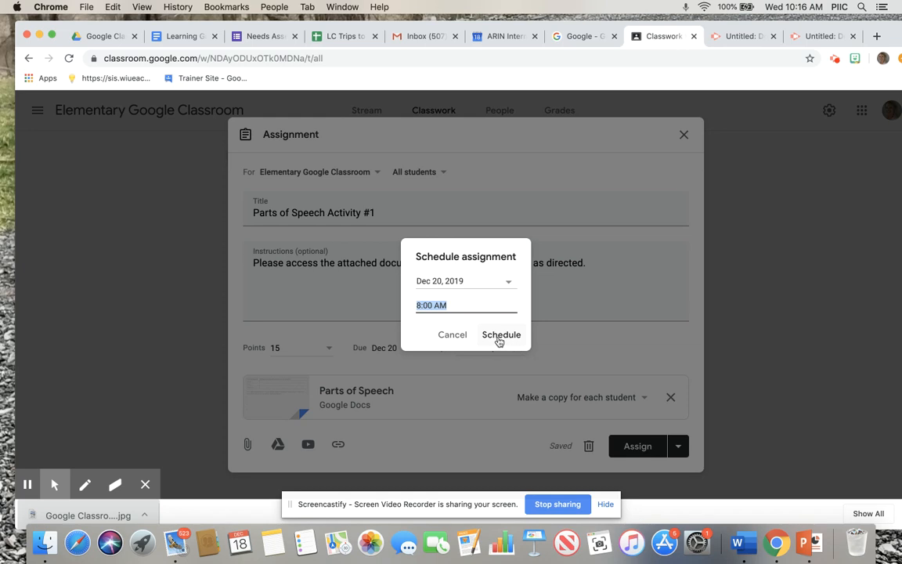
{"action": "left_click", "coordinate": [452, 333]}
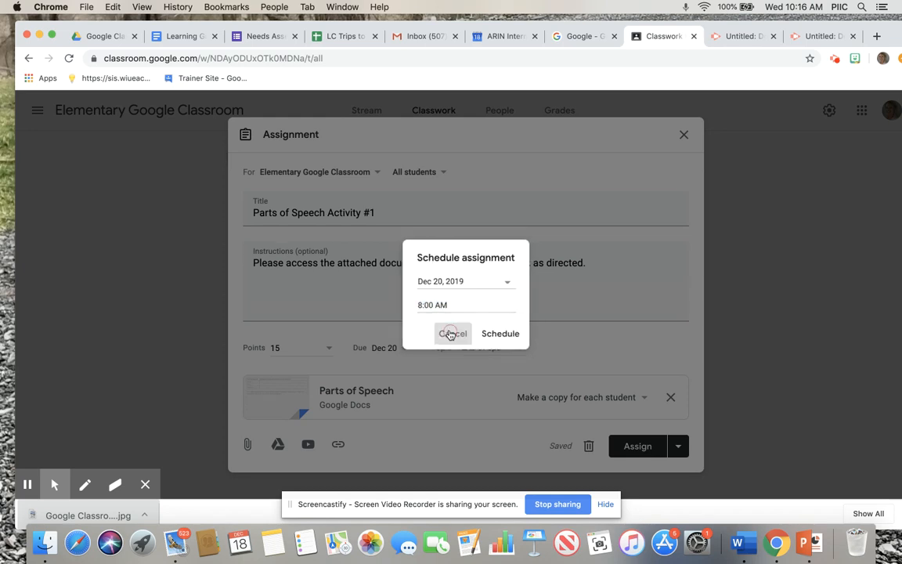
Assign Parts of Speech Activity #1 to the class immediately
{"action": "left_click", "coordinate": [639, 445]}
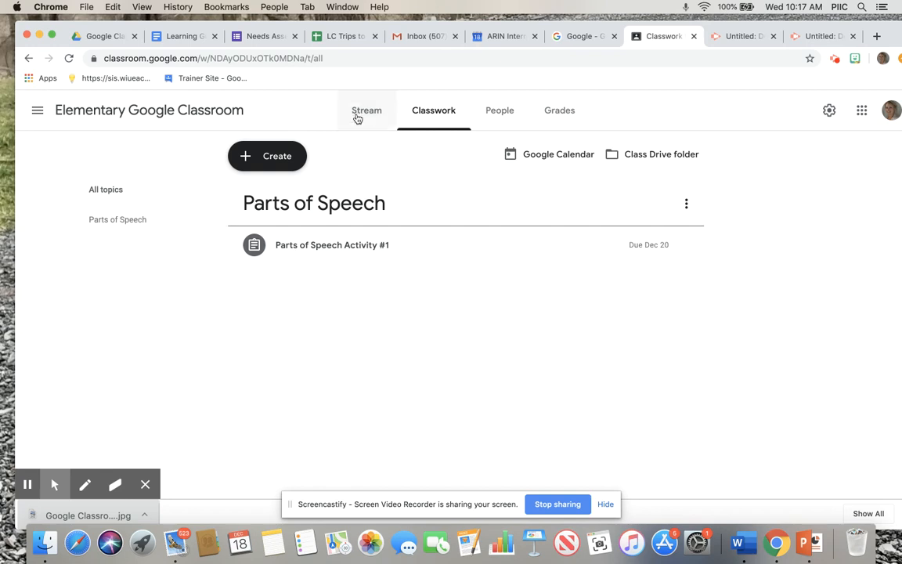
Move the Learning Guide post above the new assignment announcement, to the top of the class stream
{"action": "left_click", "coordinate": [355, 115]}
{"action": "scroll", "coordinate": [405, 208], "scroll_direction": "down", "scroll_amount": 3}
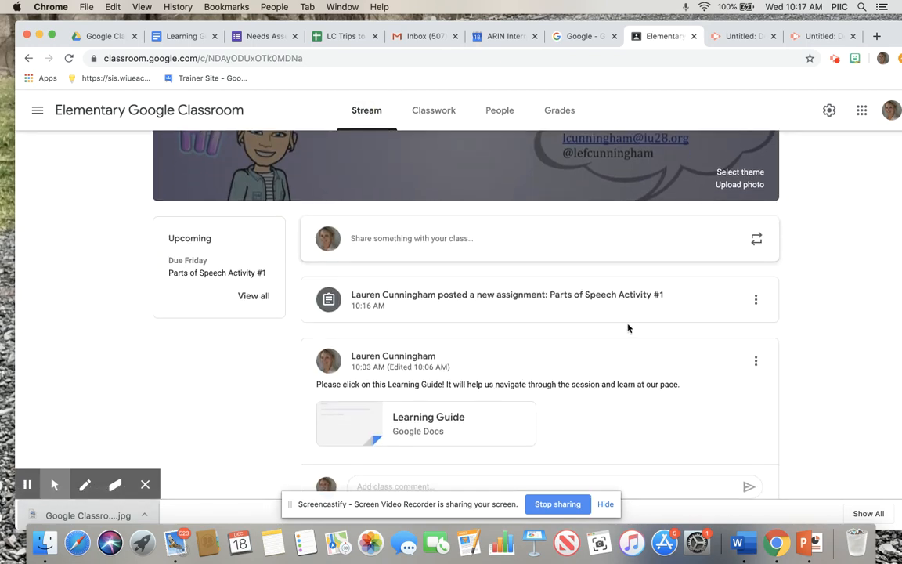
{"action": "scroll", "coordinate": [628, 327], "scroll_direction": "down", "scroll_amount": 1}
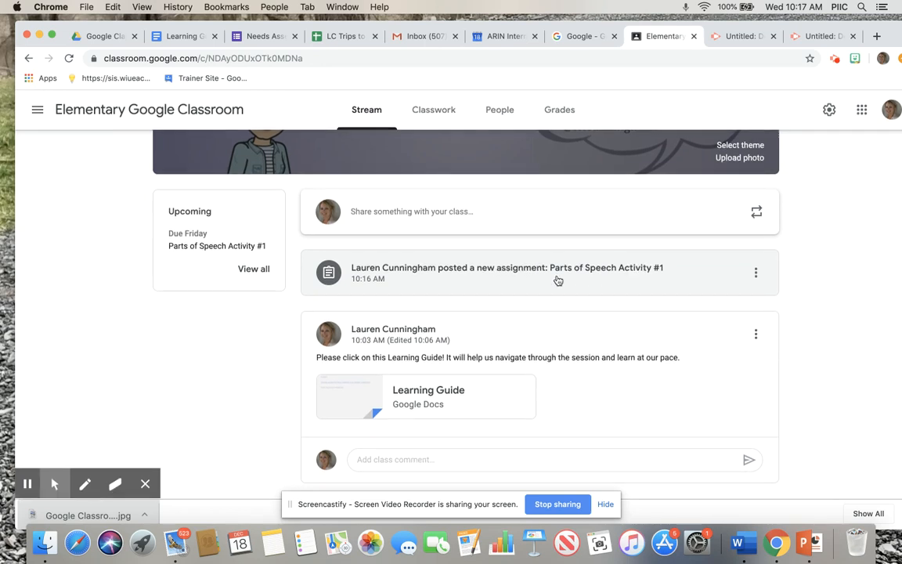
{"action": "scroll", "coordinate": [557, 281], "scroll_direction": "up", "scroll_amount": 1}
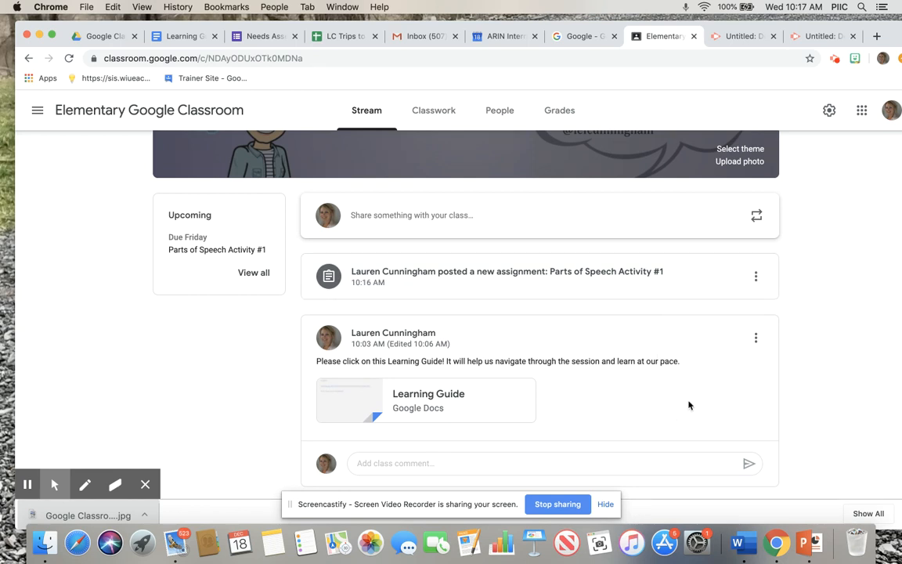
{"action": "scroll", "coordinate": [689, 405], "scroll_direction": "down", "scroll_amount": 1}
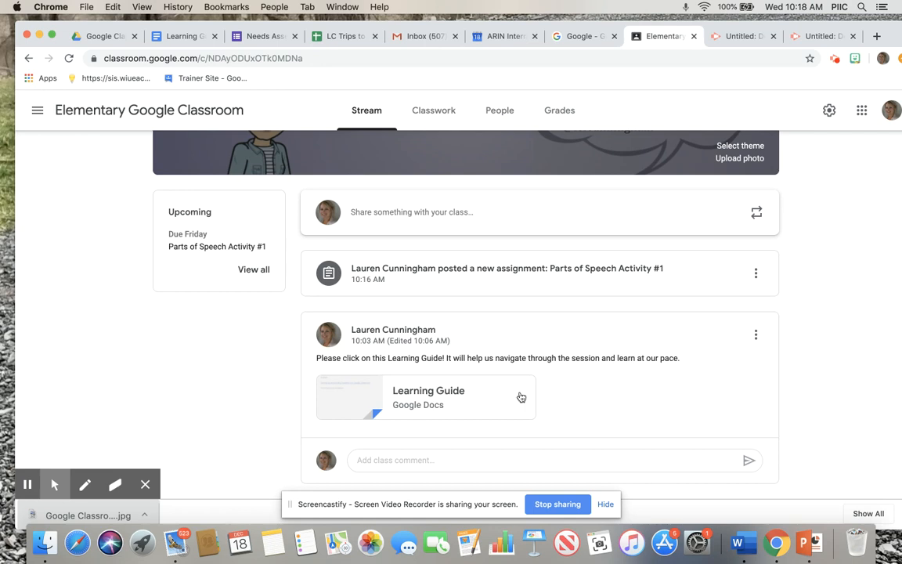
{"action": "left_click", "coordinate": [756, 337]}
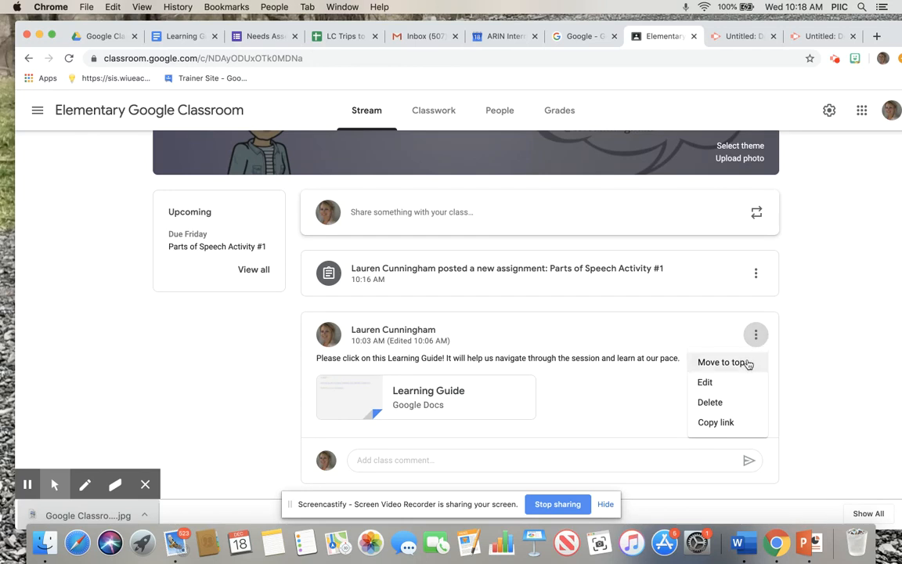
{"action": "left_click", "coordinate": [749, 362]}
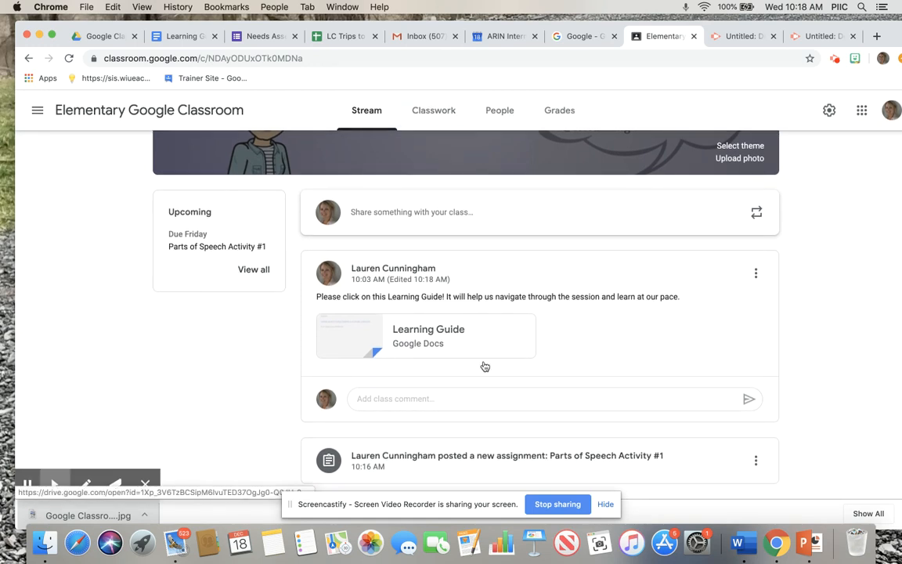
Review the posted assignment's student work and instructions pages, and expand its details in the class's classwork list
{"action": "left_click", "coordinate": [441, 451]}
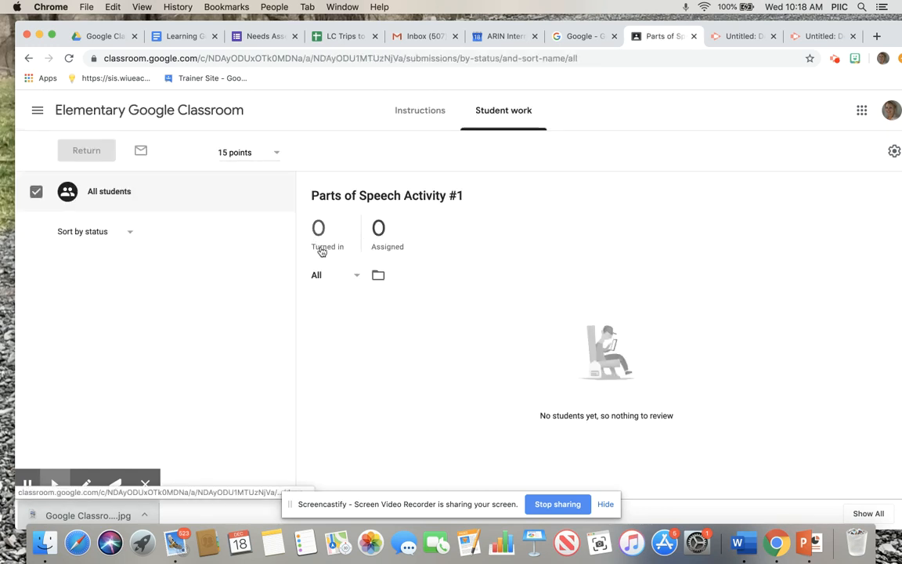
{"action": "left_click", "coordinate": [417, 119]}
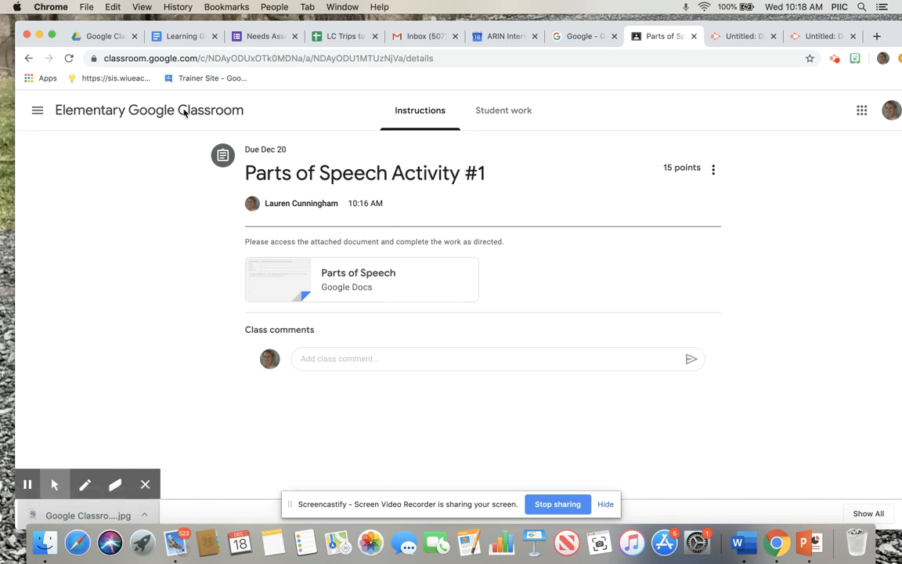
{"action": "left_click", "coordinate": [29, 60]}
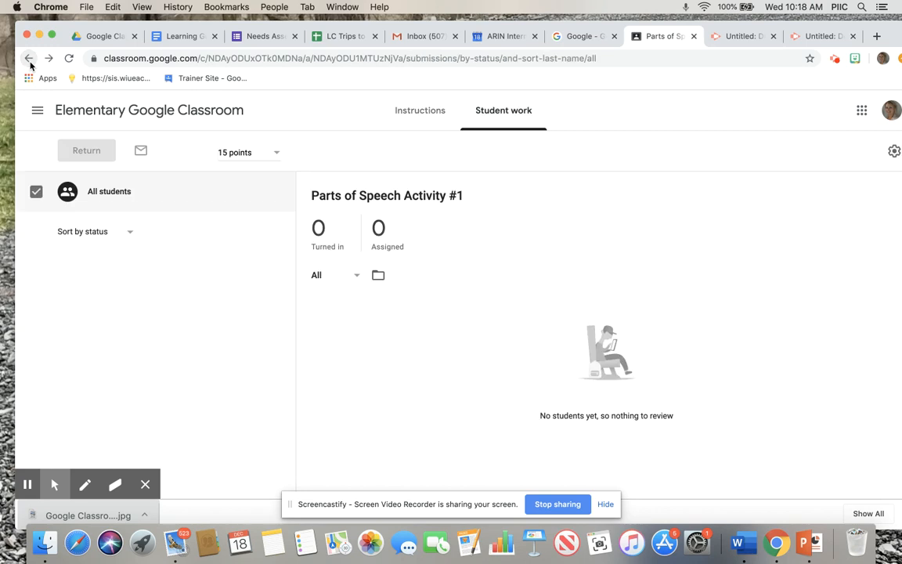
{"action": "left_click", "coordinate": [29, 59]}
{"action": "left_click", "coordinate": [437, 114]}
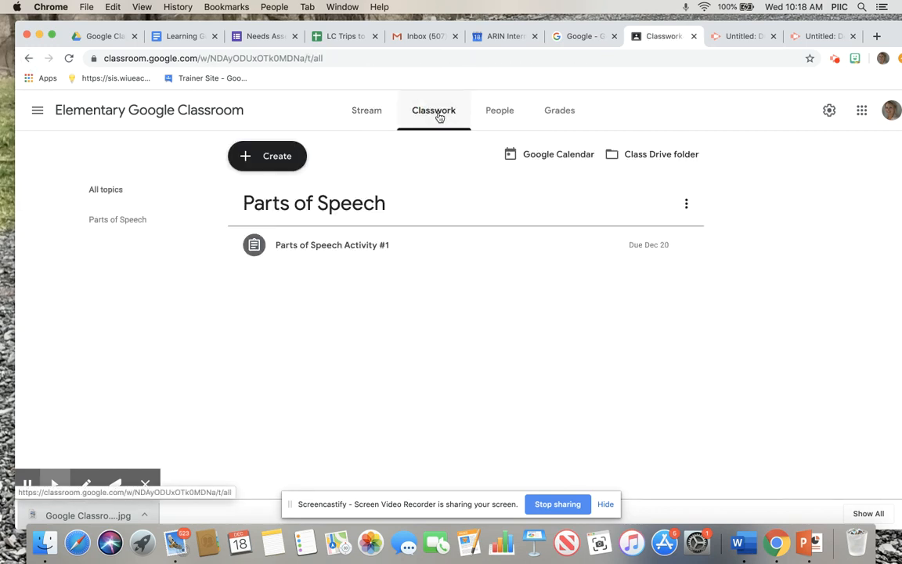
{"action": "left_click", "coordinate": [345, 252]}
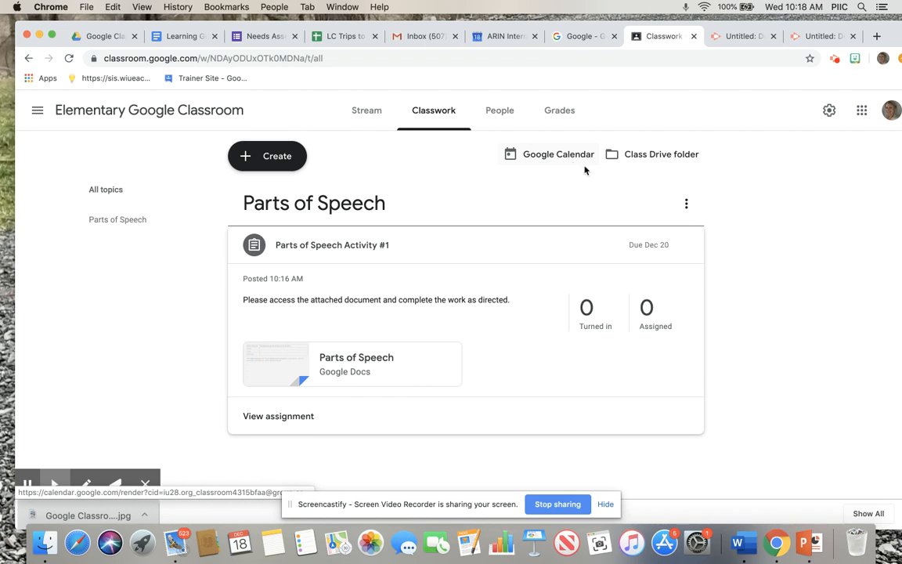
Open the class Drive folder and look inside its Parts of Speech Activity #1 folder
{"action": "left_click", "coordinate": [648, 155]}
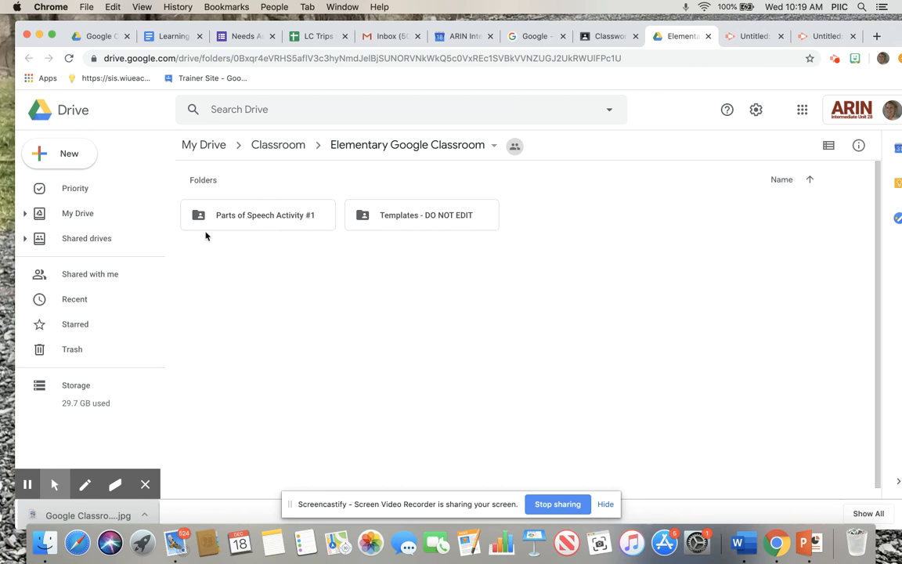
{"action": "left_click", "coordinate": [287, 214]}
{"action": "double_click", "coordinate": [287, 215]}
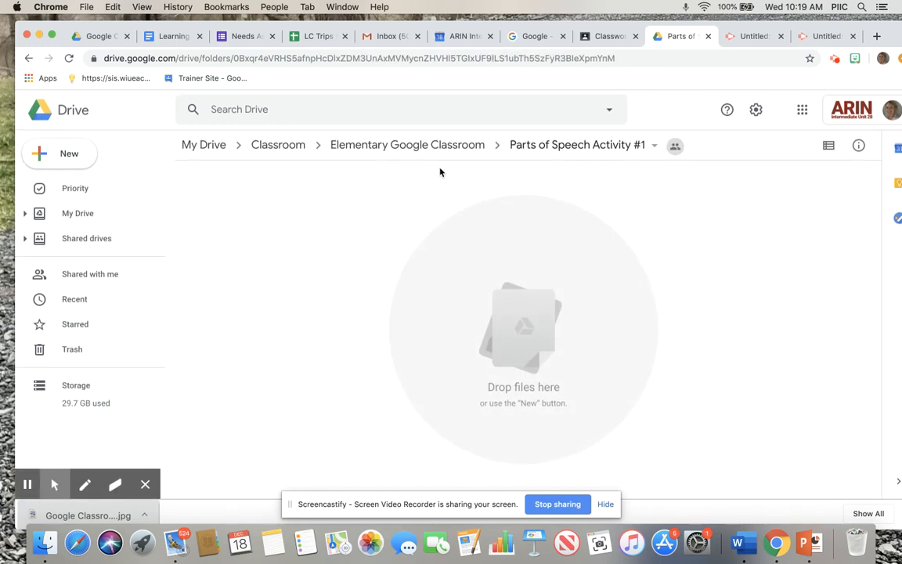
{"action": "left_click", "coordinate": [29, 57]}
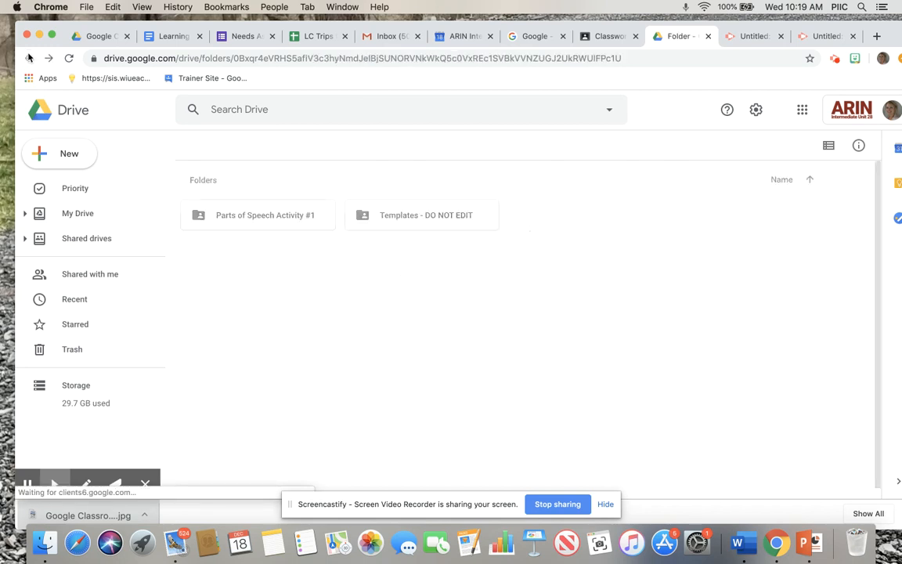
Switch back to Google Classroom and look over the posts in the class stream
{"action": "left_click", "coordinate": [607, 36]}
{"action": "left_click", "coordinate": [368, 111]}
{"action": "scroll", "coordinate": [588, 286], "scroll_direction": "down", "scroll_amount": 3}
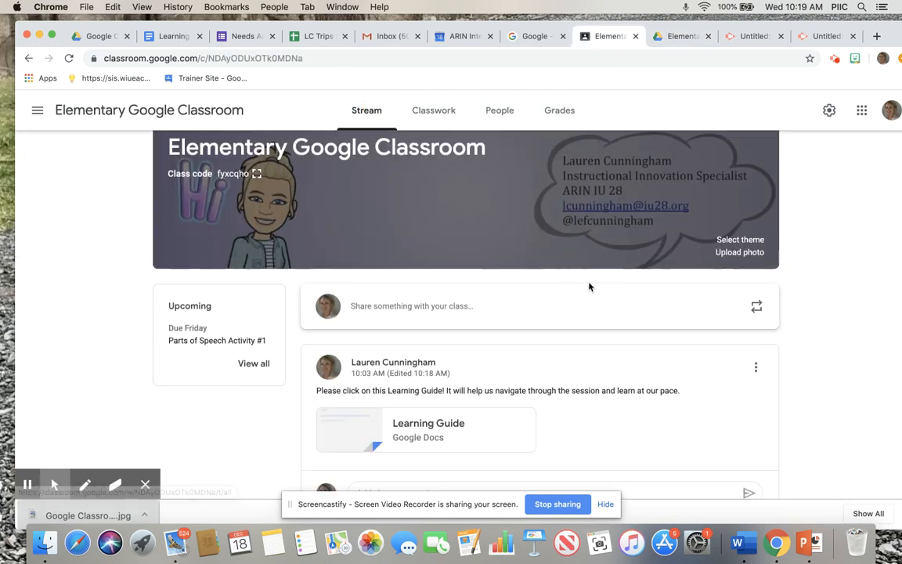
{"action": "scroll", "coordinate": [587, 286], "scroll_direction": "up", "scroll_amount": 2}
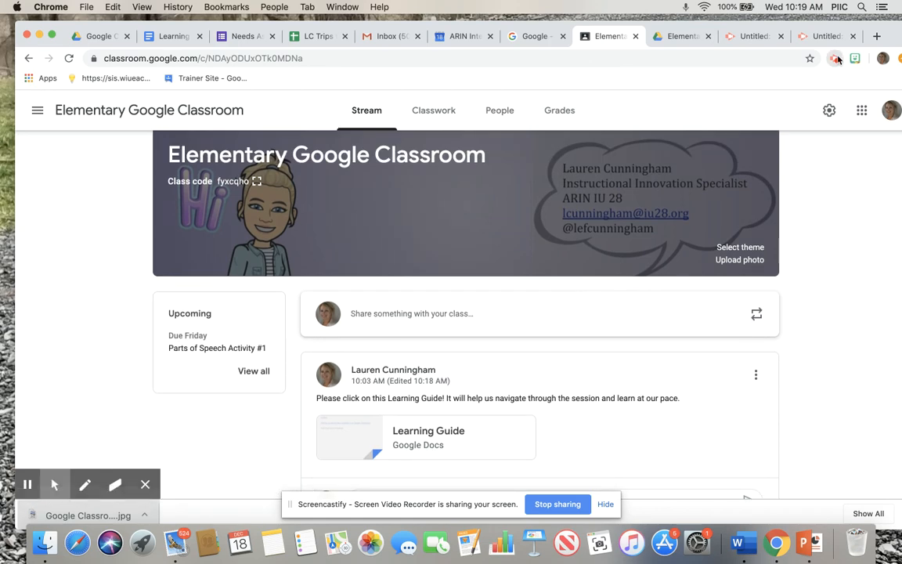